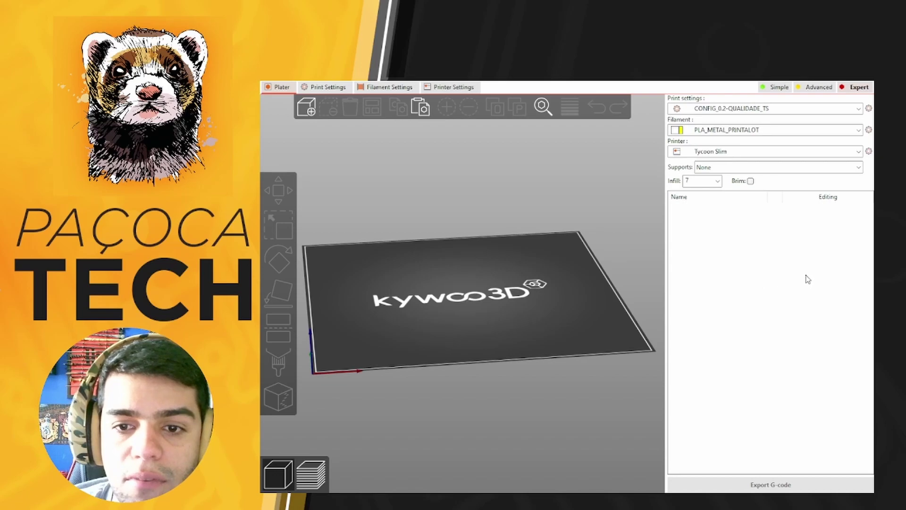
Set the box's Z size to 20 mm so it is 20 mm on every side
{"action": "type", "text": "20"}
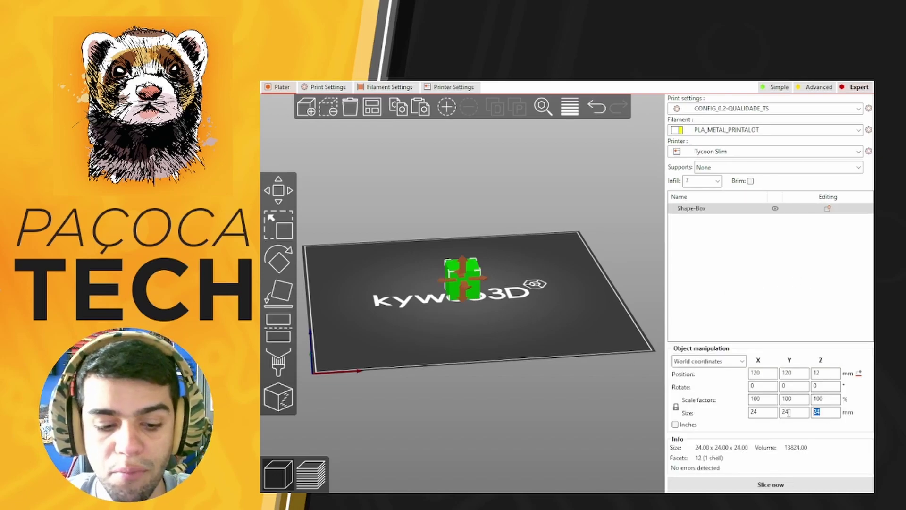
{"action": "key", "text": "Return"}
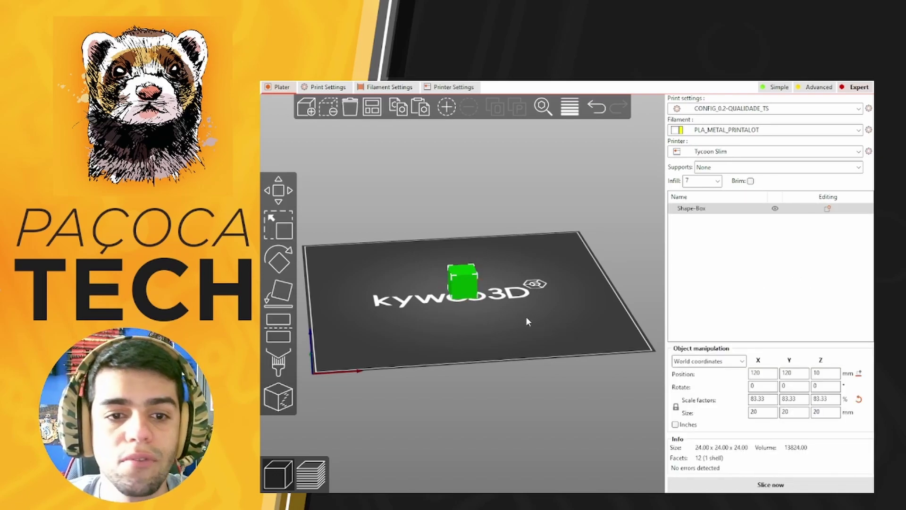
{"action": "scroll", "coordinate": [518, 311], "scroll_direction": "up", "scroll_amount": 5}
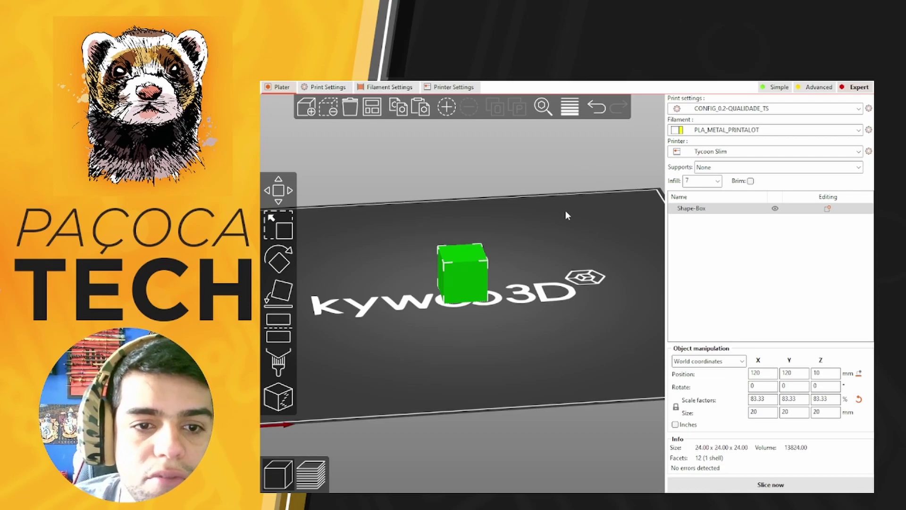
Set the infill density to 0%
{"action": "double_click", "coordinate": [703, 181]}
{"action": "type", "text": "0"}
{"action": "key", "text": "Return"}
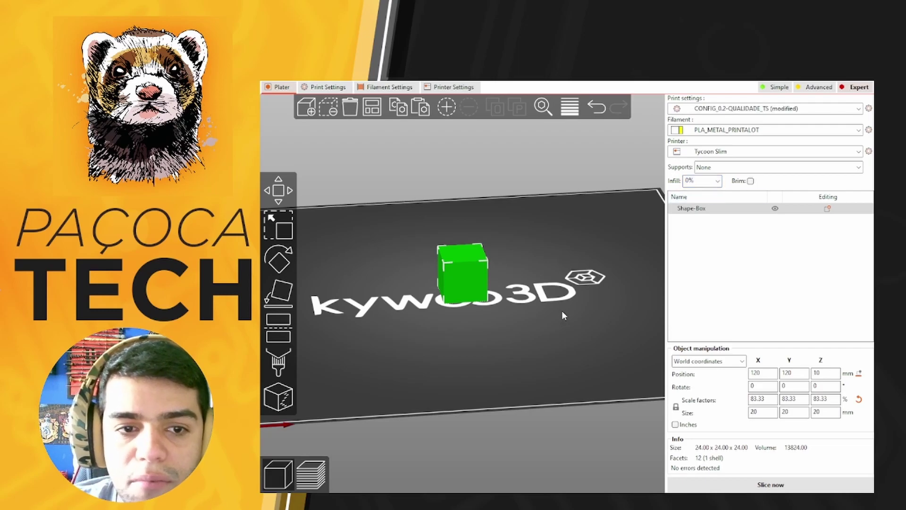
{"action": "left_click_drag", "start_coordinate": [561, 311], "coordinate": [565, 309]}
Review the Layers and perimeters print settings, then slice the 20 mm cube
{"action": "left_click", "coordinate": [328, 87]}
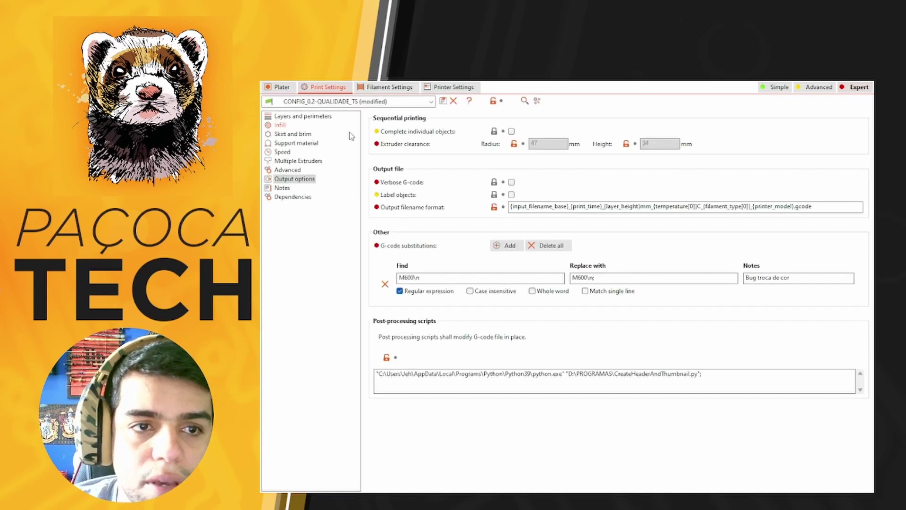
{"action": "left_click", "coordinate": [303, 118]}
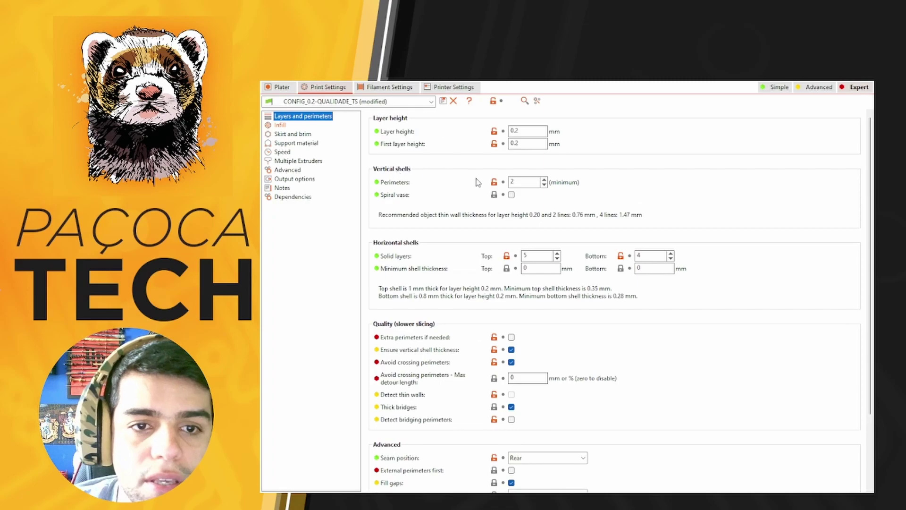
{"action": "left_click", "coordinate": [294, 89]}
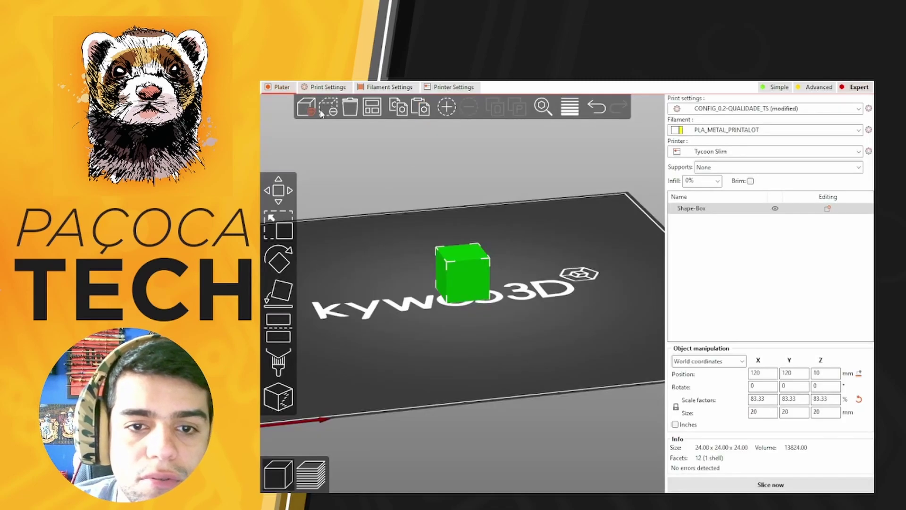
{"action": "left_click", "coordinate": [760, 486]}
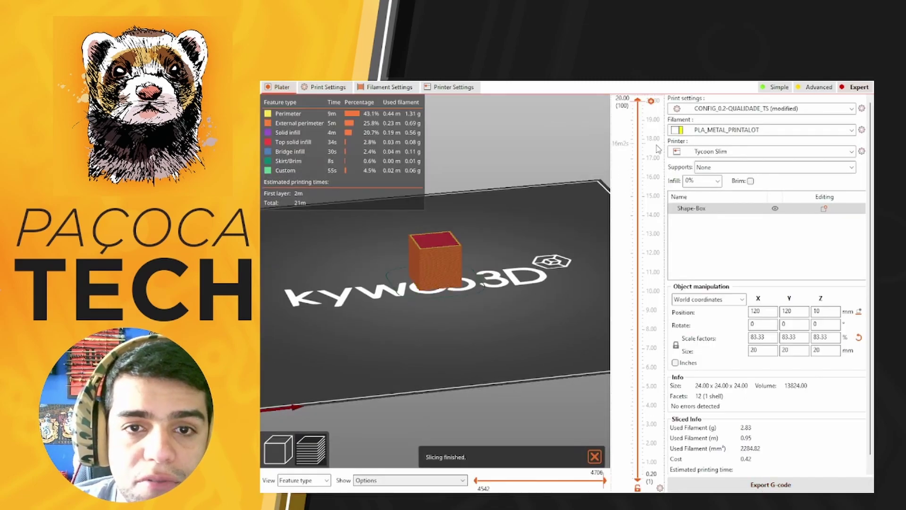
Inspect the sliced cube's layers, cutting the preview to layer 49 at 9.80 mm
{"action": "mouse_move", "coordinate": [638, 102]}
{"action": "left_mouse_down"}
{"action": "mouse_move", "coordinate": [626, 302]}
{"action": "mouse_move", "coordinate": [638, 101]}
{"action": "left_mouse_up"}
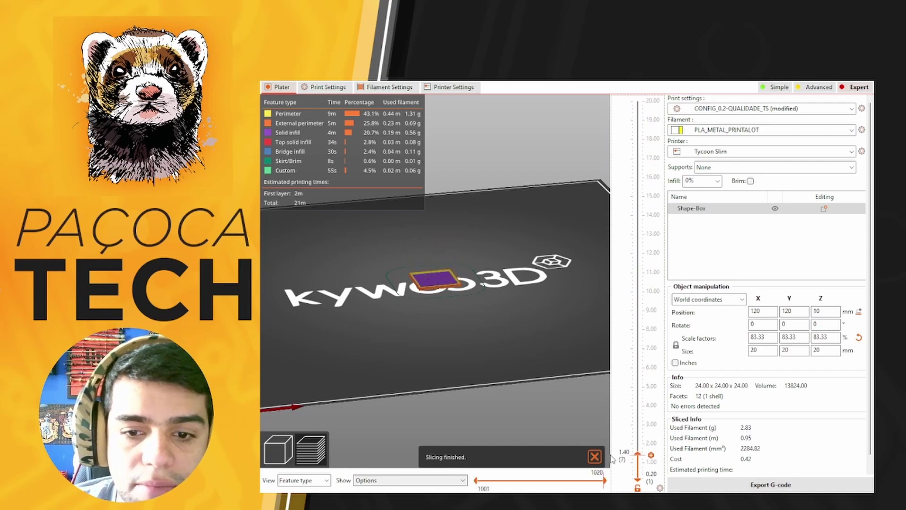
{"action": "scroll", "coordinate": [809, 312], "scroll_direction": "down", "scroll_amount": 1}
{"action": "scroll", "coordinate": [809, 311], "scroll_direction": "down", "scroll_amount": 1}
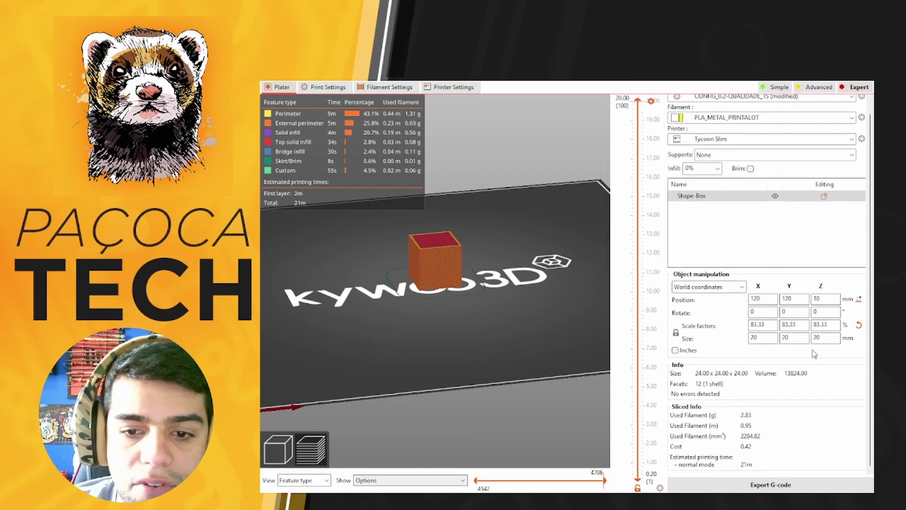
{"action": "scroll", "coordinate": [481, 326], "scroll_direction": "up", "scroll_amount": 2}
{"action": "left_click_drag", "start_coordinate": [482, 326], "coordinate": [460, 285]}
{"action": "scroll", "coordinate": [472, 268], "scroll_direction": "up", "scroll_amount": 2}
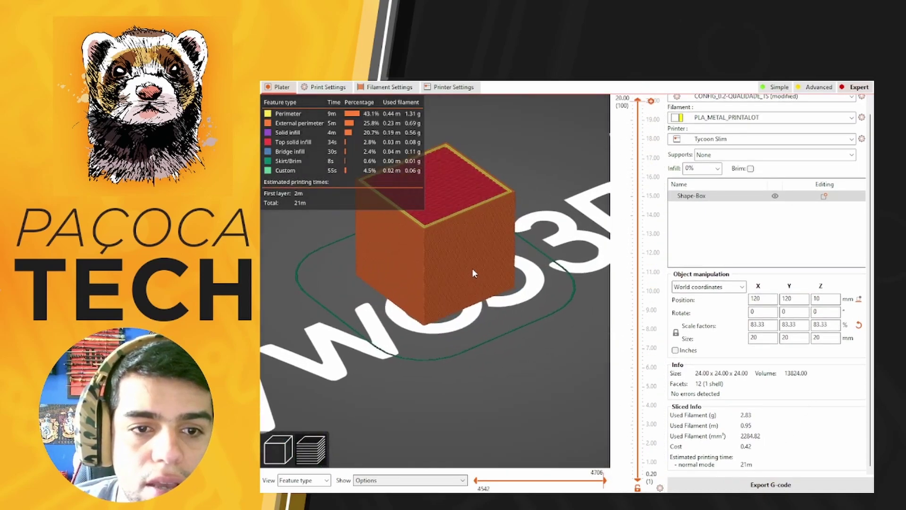
{"action": "scroll", "coordinate": [474, 262], "scroll_direction": "up", "scroll_amount": 2}
{"action": "scroll", "coordinate": [477, 256], "scroll_direction": "down", "scroll_amount": 4}
{"action": "scroll", "coordinate": [487, 260], "scroll_direction": "up", "scroll_amount": 2}
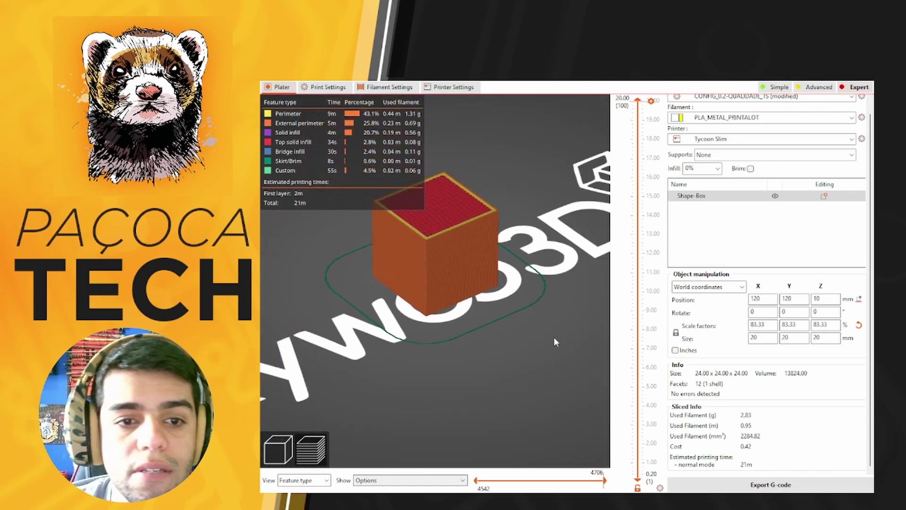
{"action": "left_click", "coordinate": [390, 87]}
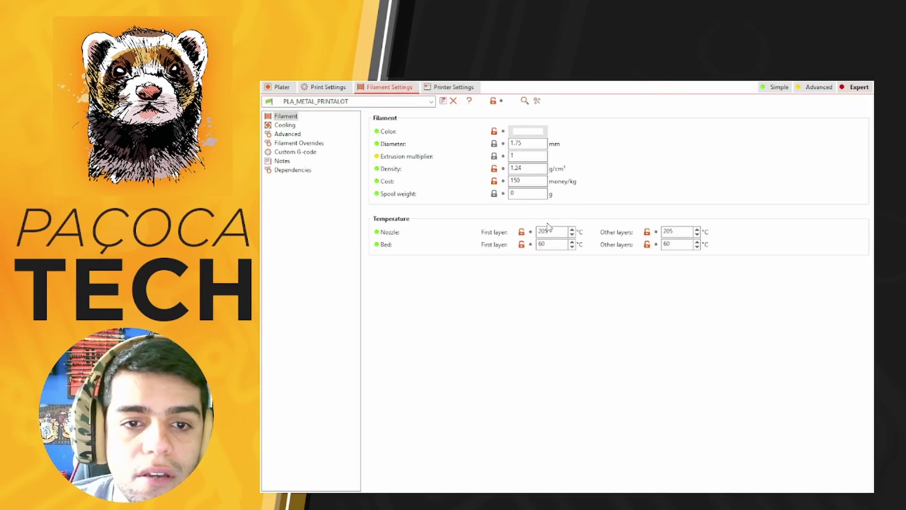
Set the first-layer and other-layer nozzle temperatures to 200 °C
{"action": "double_click", "coordinate": [548, 231]}
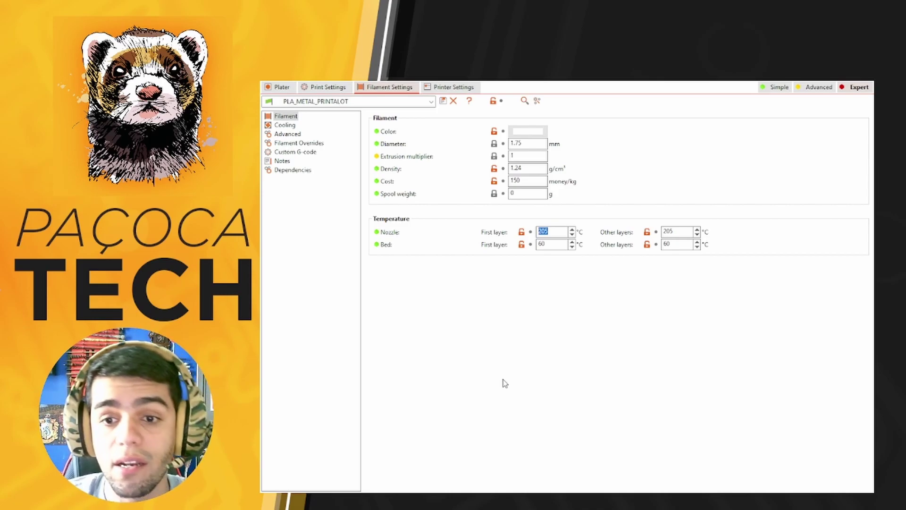
{"action": "type", "text": "200"}
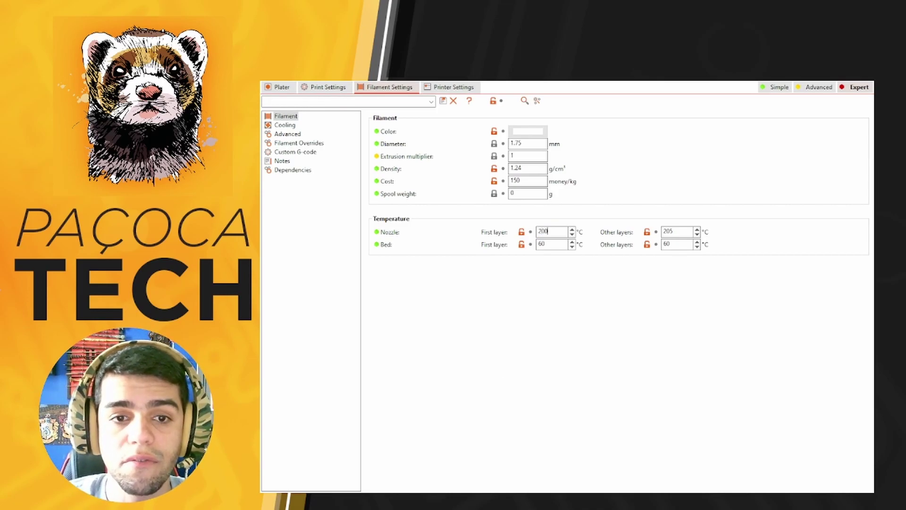
{"action": "key", "text": "Tab"}
{"action": "type", "text": "2"}
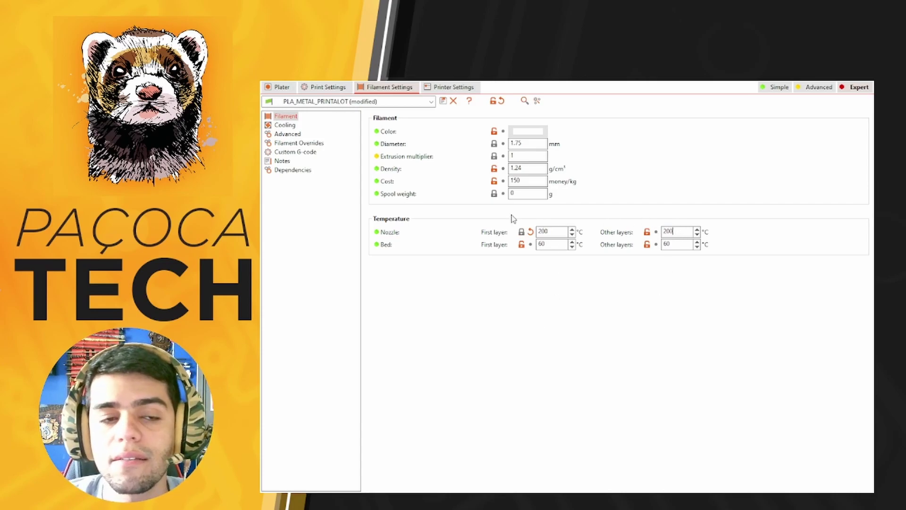
Re-slice the cube and export it as 200.gcode into TESTE_TEMPERATURA
{"action": "left_click", "coordinate": [288, 88]}
{"action": "left_click", "coordinate": [722, 487]}
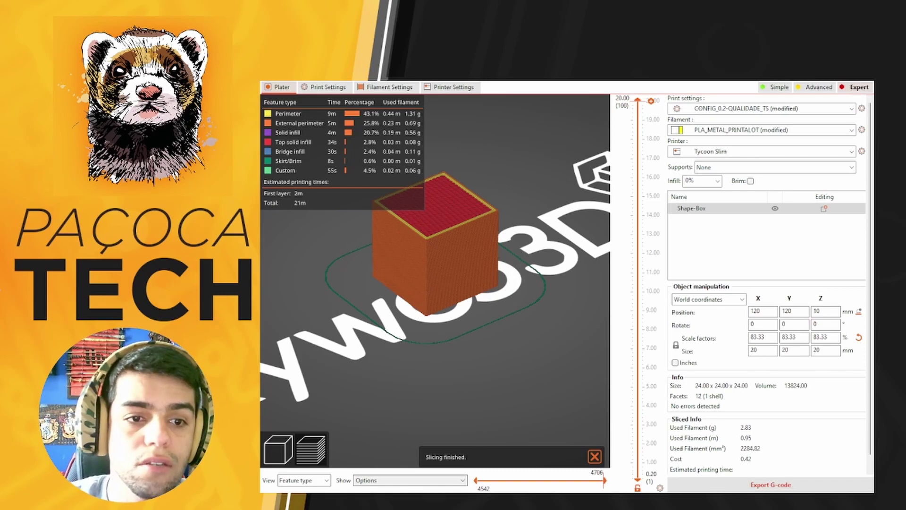
{"action": "left_click", "coordinate": [771, 484]}
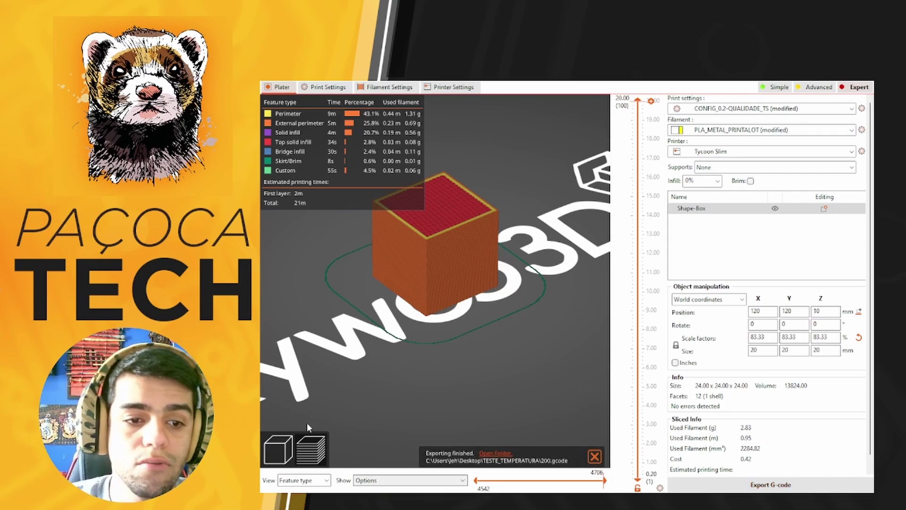
{"action": "left_click", "coordinate": [288, 443]}
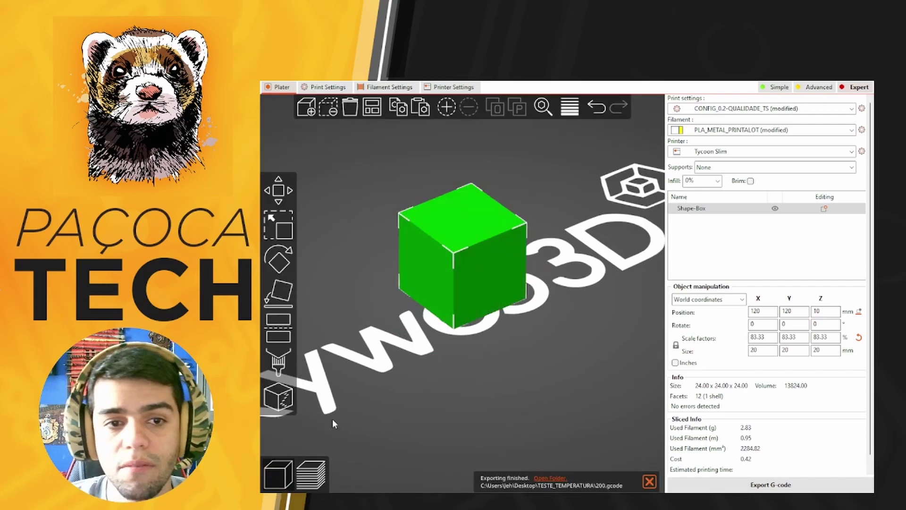
Set both nozzle temperatures to 205 °C, re-slice the cube and export 205.gcode
{"action": "left_click", "coordinate": [385, 86]}
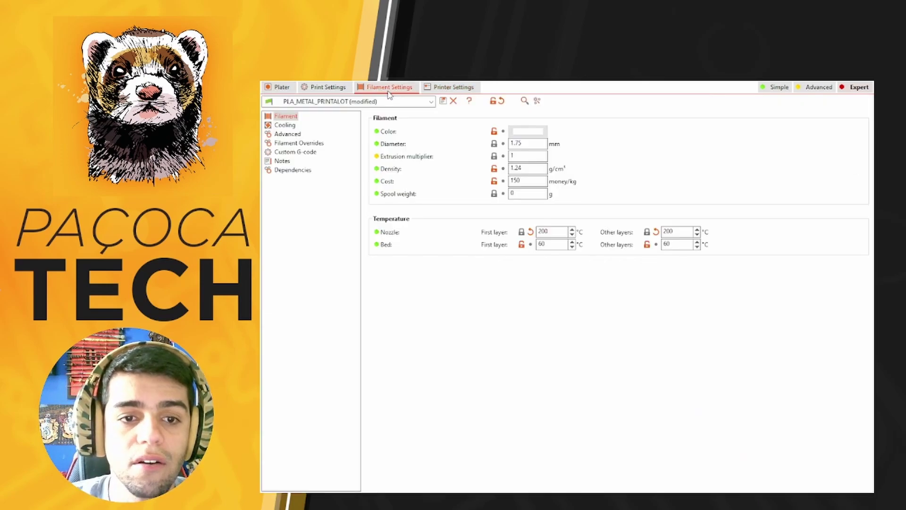
{"action": "type", "text": "205"}
{"action": "key", "text": "Tab"}
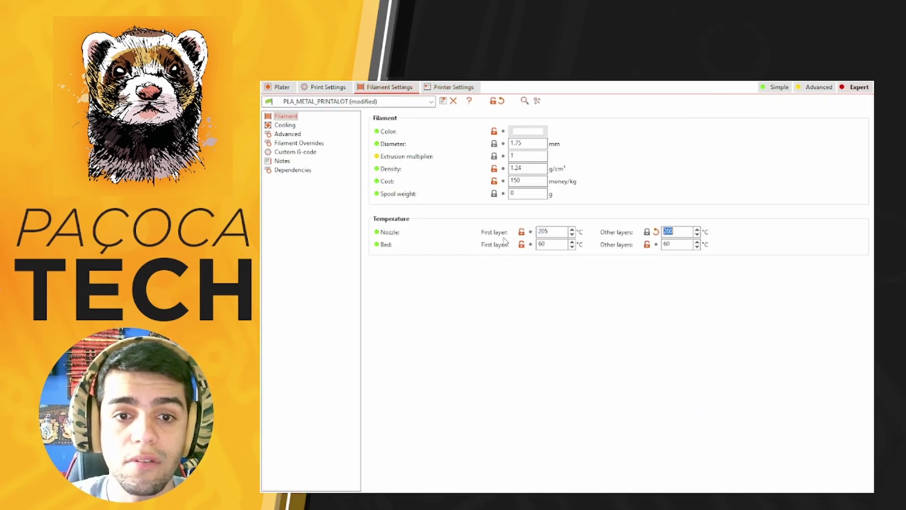
{"action": "type", "text": "20"}
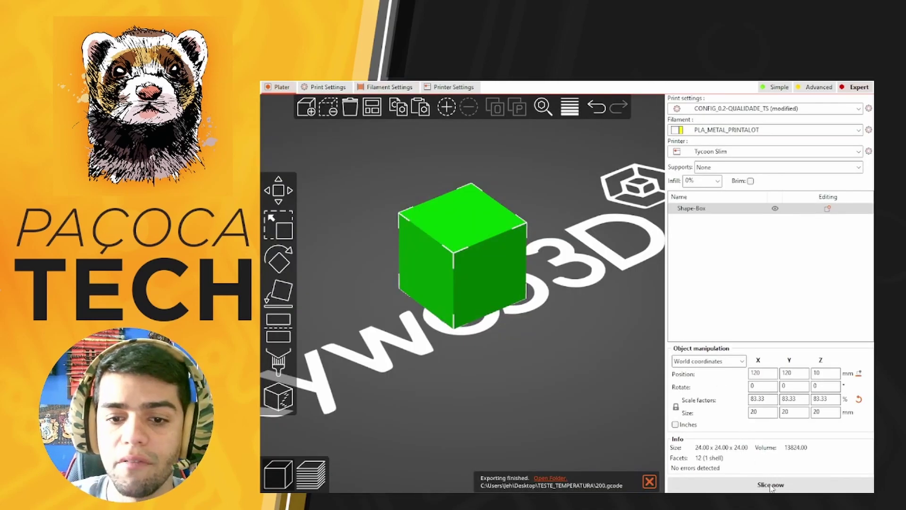
{"action": "left_click", "coordinate": [770, 485]}
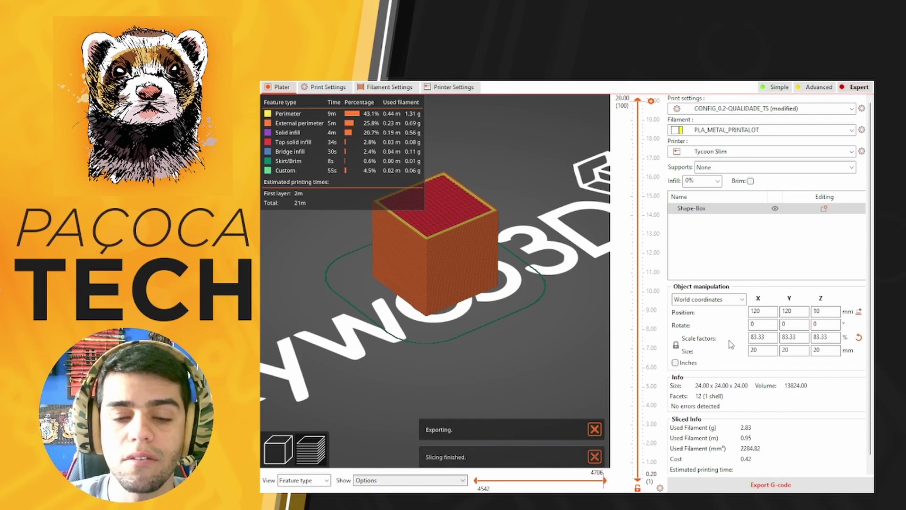
{"action": "left_click", "coordinate": [278, 448]}
Set the first-layer and other-layer nozzle temperatures to 210 °C
{"action": "left_click", "coordinate": [390, 87]}
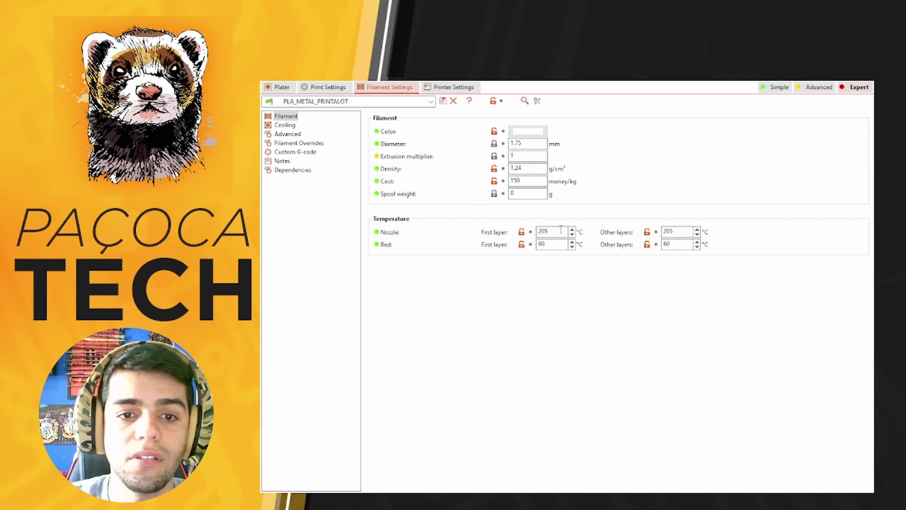
{"action": "double_click", "coordinate": [542, 231]}
{"action": "type", "text": "210"}
{"action": "key", "text": "Tab"}
{"action": "type", "text": "210"}
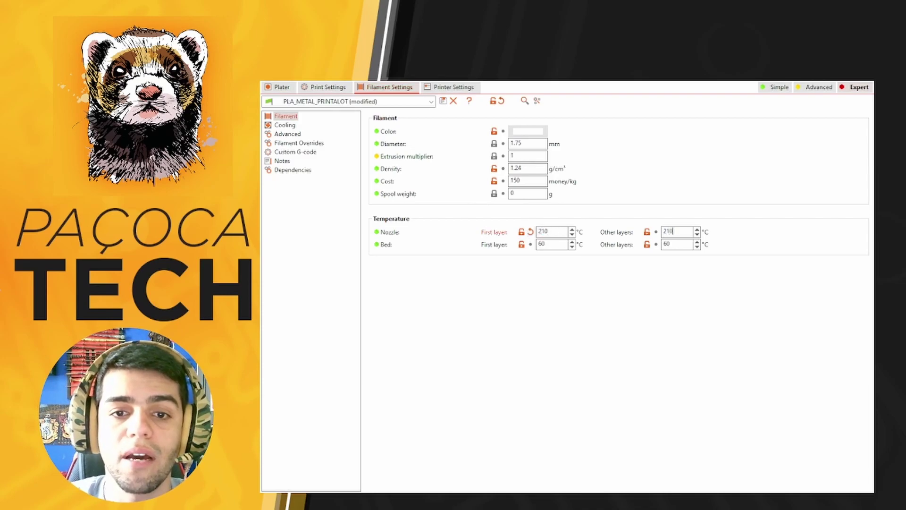
{"action": "key", "text": "Tab"}
Re-slice the cube at 210 °C and export it as 210.gcode
{"action": "left_click", "coordinate": [282, 87]}
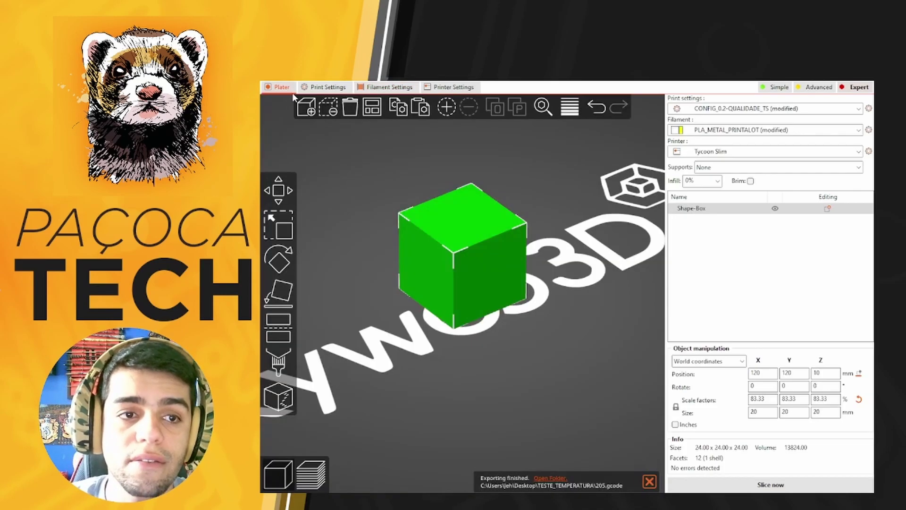
{"action": "left_click", "coordinate": [767, 485]}
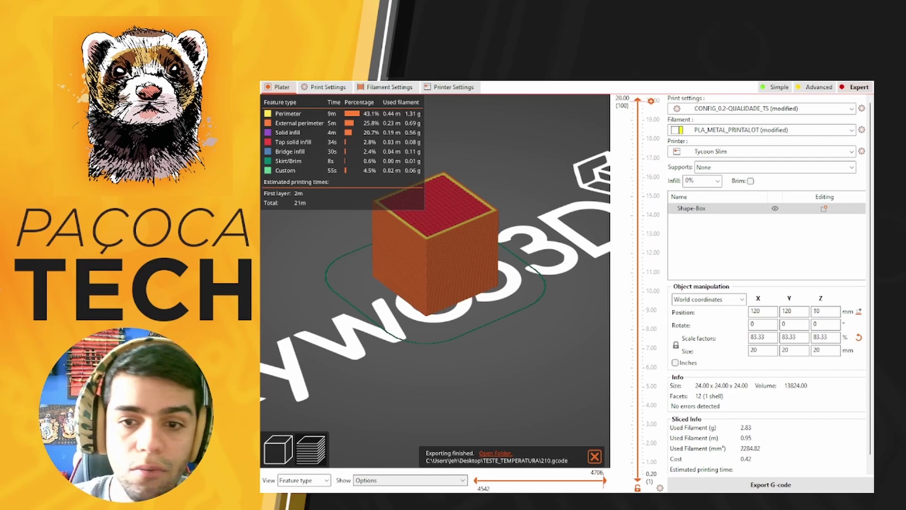
{"action": "left_click", "coordinate": [278, 449]}
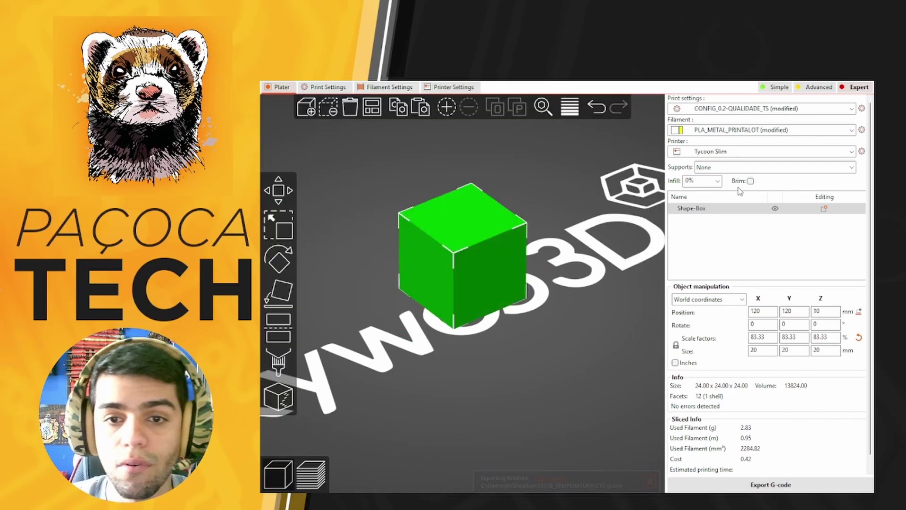
{"action": "scroll", "coordinate": [530, 242], "scroll_direction": "down", "scroll_amount": 3}
{"action": "scroll", "coordinate": [530, 242], "scroll_direction": "down", "scroll_amount": 2}
{"action": "scroll", "coordinate": [530, 242], "scroll_direction": "down", "scroll_amount": 2}
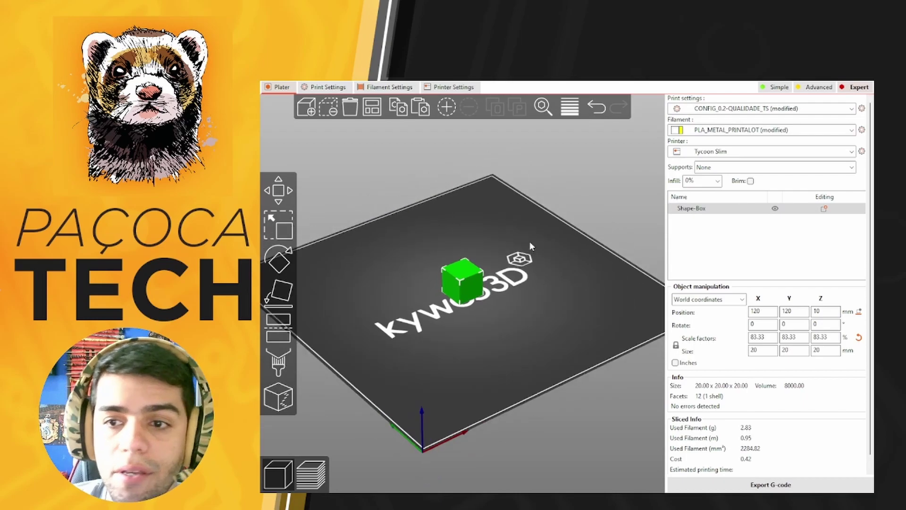
Unlock proportional scaling and set the box height to 100 mm, keeping 20×20 base
{"action": "left_click", "coordinate": [816, 350]}
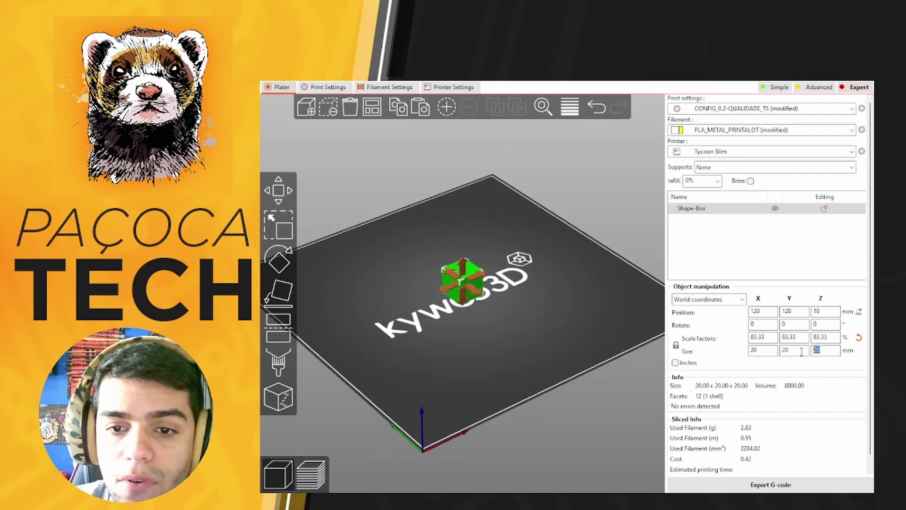
{"action": "left_click", "coordinate": [676, 346]}
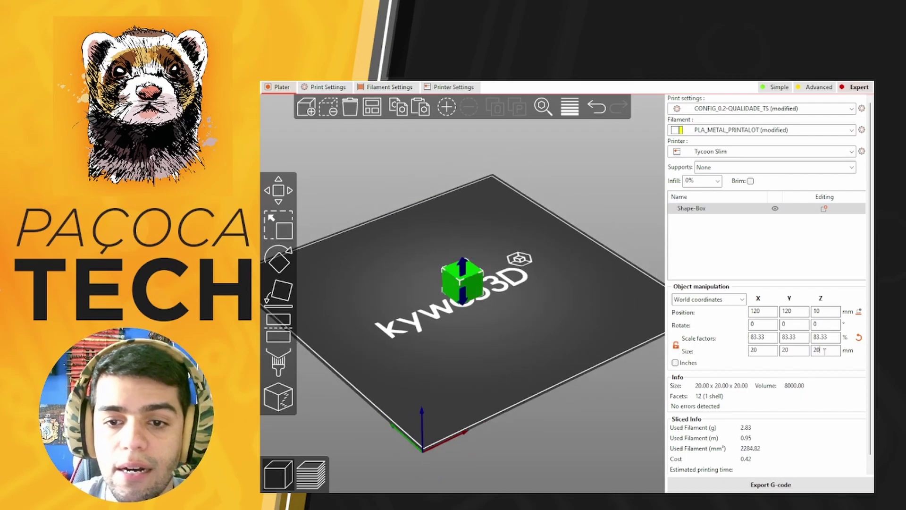
{"action": "type", "text": "100"}
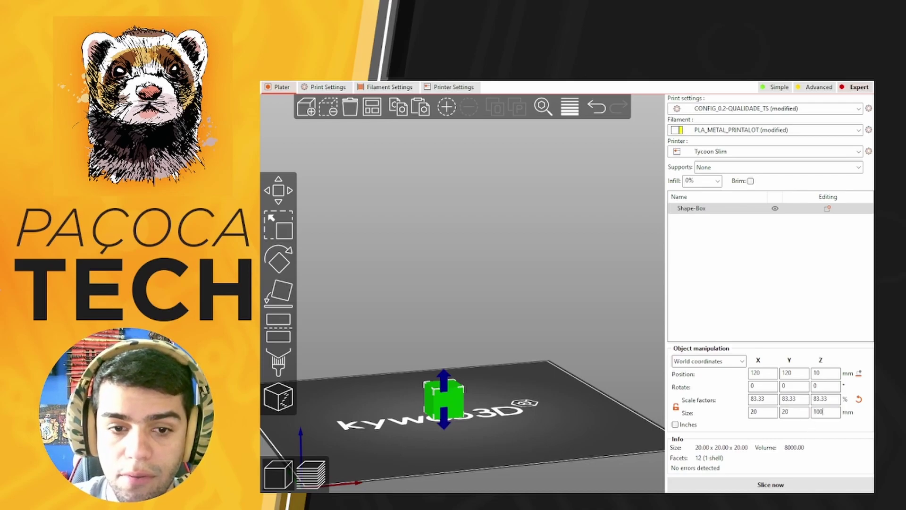
{"action": "key", "text": "Return"}
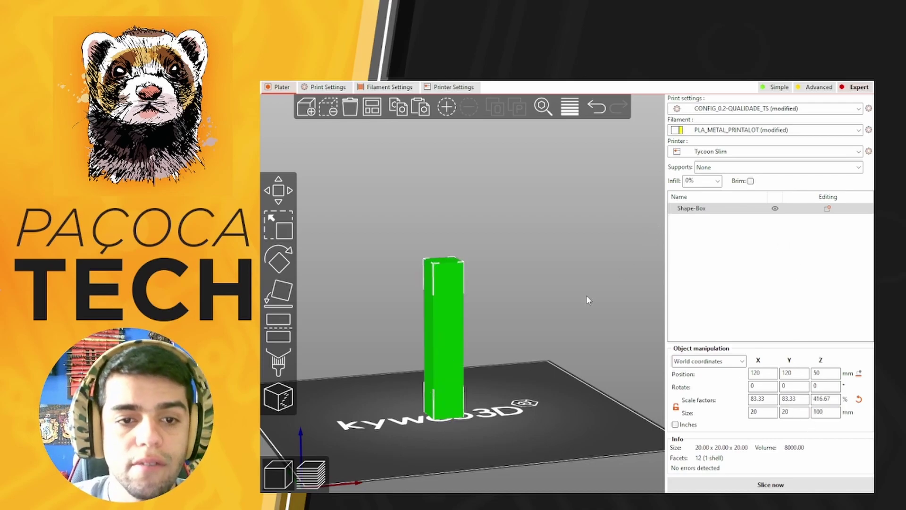
{"action": "left_click_drag", "start_coordinate": [524, 401], "coordinate": [537, 394]}
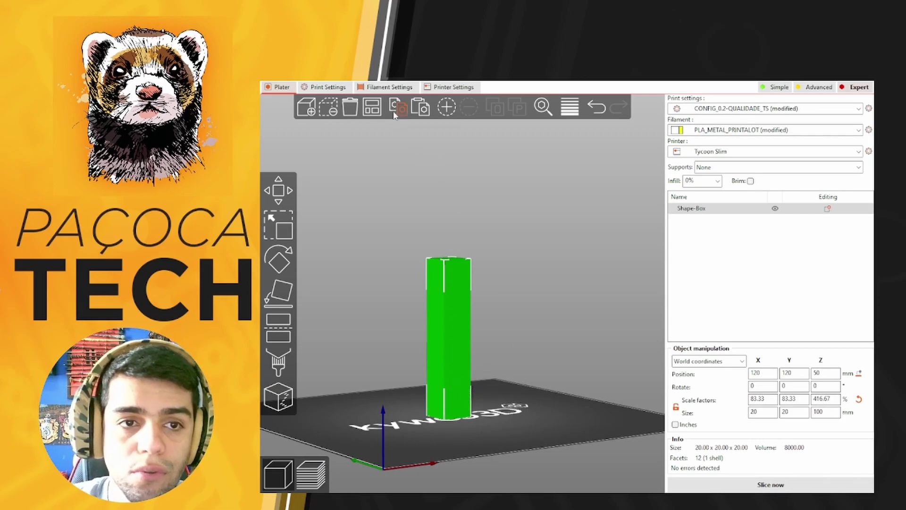
{"action": "left_click", "coordinate": [399, 88]}
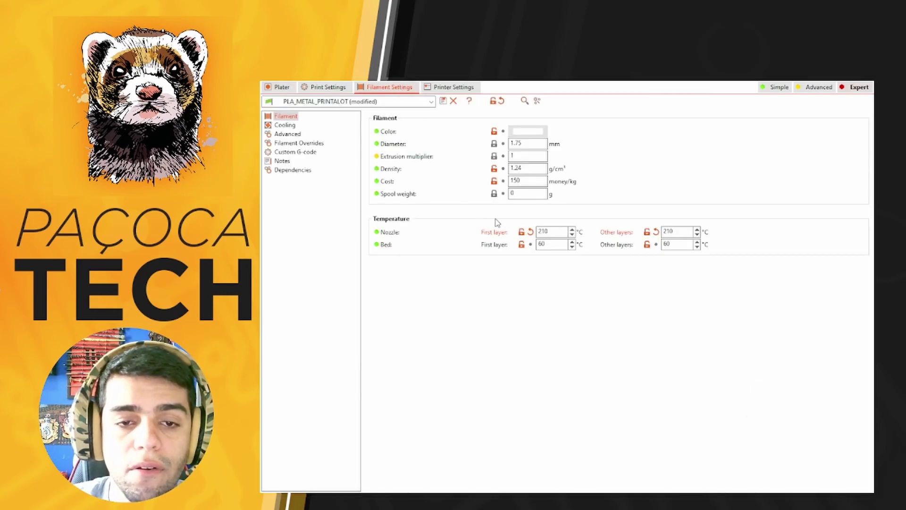
Enter 230 °C for the first-layer and other-layer nozzle temperatures, then go back to Plater
{"action": "double_click", "coordinate": [556, 233]}
{"action": "type", "text": "230"}
{"action": "key", "text": "Tab"}
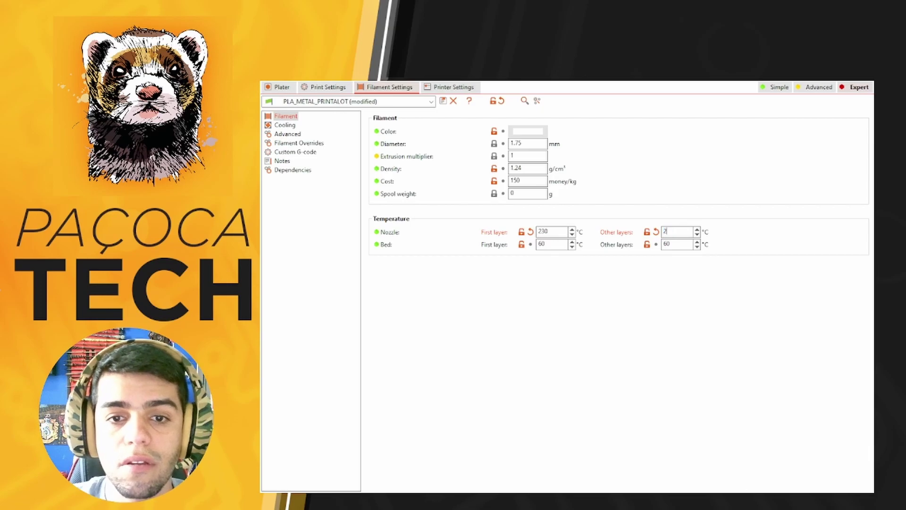
{"action": "type", "text": "230"}
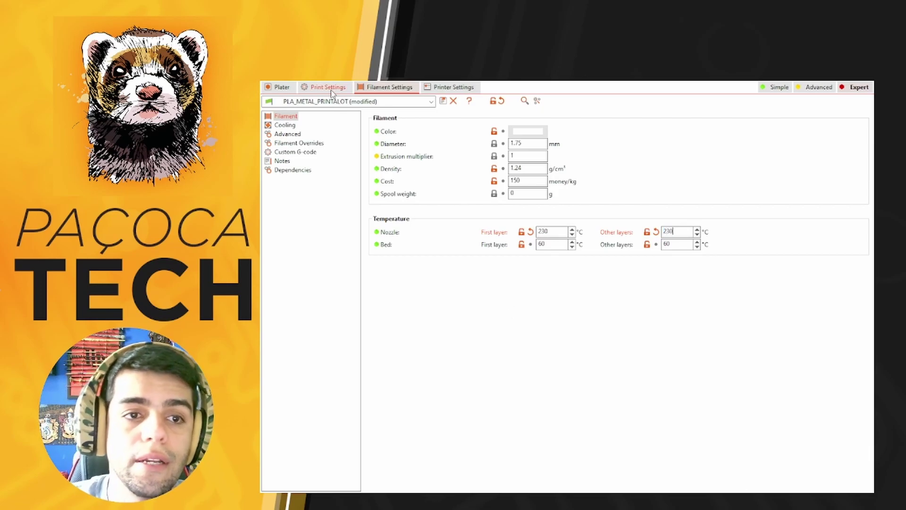
{"action": "left_click", "coordinate": [281, 87]}
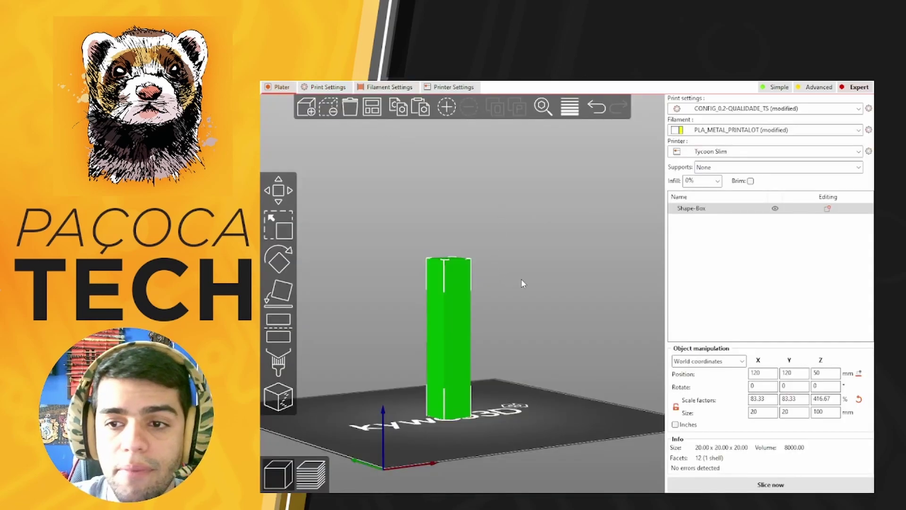
Slice the 100 mm tower at 230 °C and bring the layer slider to 20.00 mm
{"action": "left_click", "coordinate": [735, 486]}
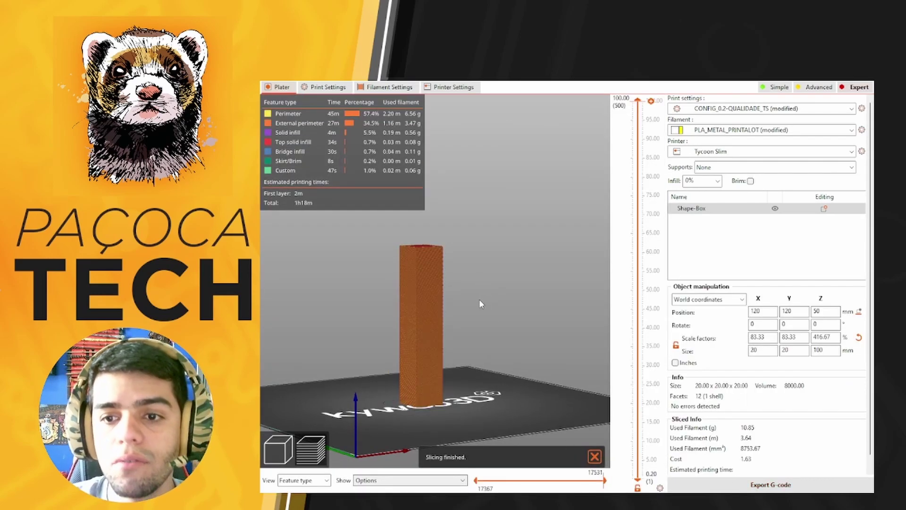
{"action": "scroll", "coordinate": [440, 338], "scroll_direction": "up", "scroll_amount": 2}
{"action": "scroll", "coordinate": [446, 338], "scroll_direction": "down", "scroll_amount": 2}
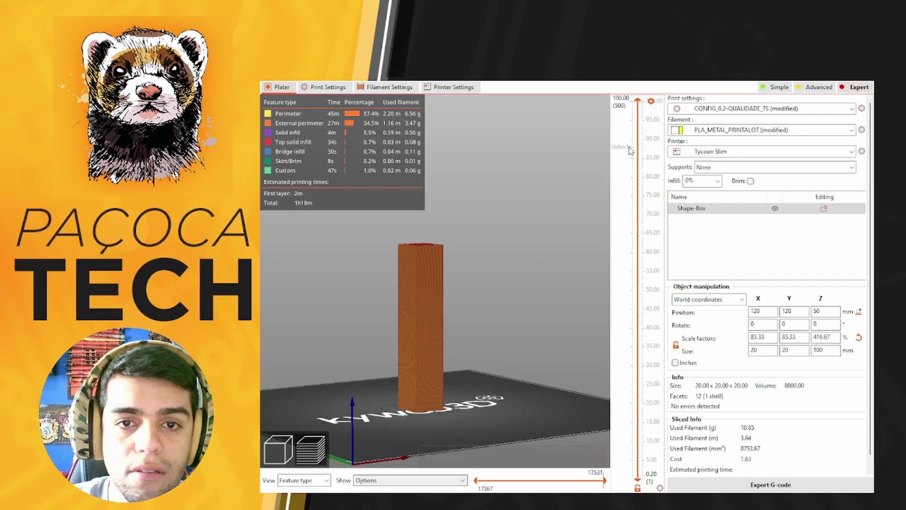
{"action": "left_click_drag", "start_coordinate": [641, 105], "coordinate": [637, 101]}
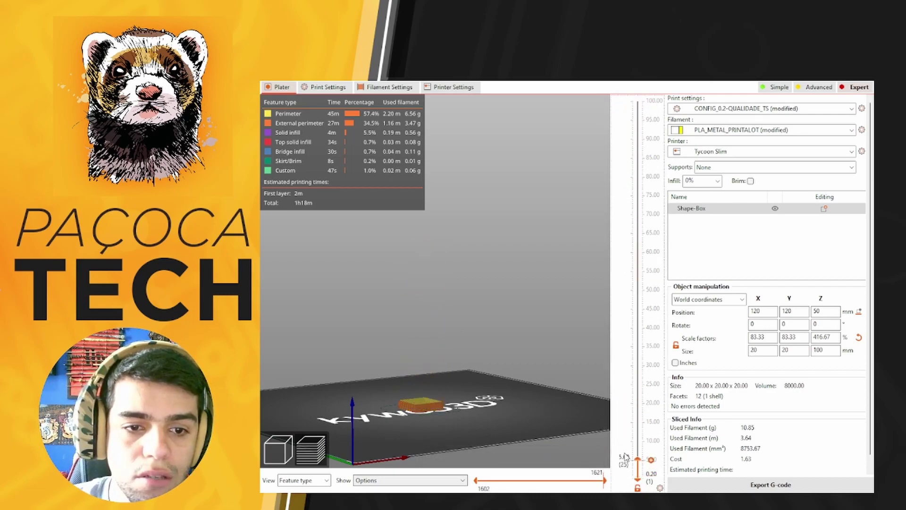
{"action": "scroll", "coordinate": [479, 361], "scroll_direction": "up", "scroll_amount": 2}
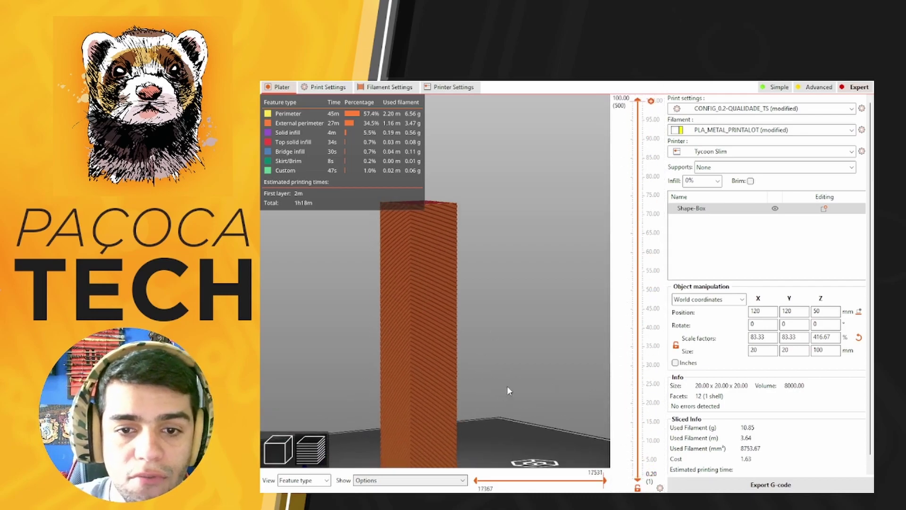
{"action": "scroll", "coordinate": [545, 335], "scroll_direction": "up", "scroll_amount": 2}
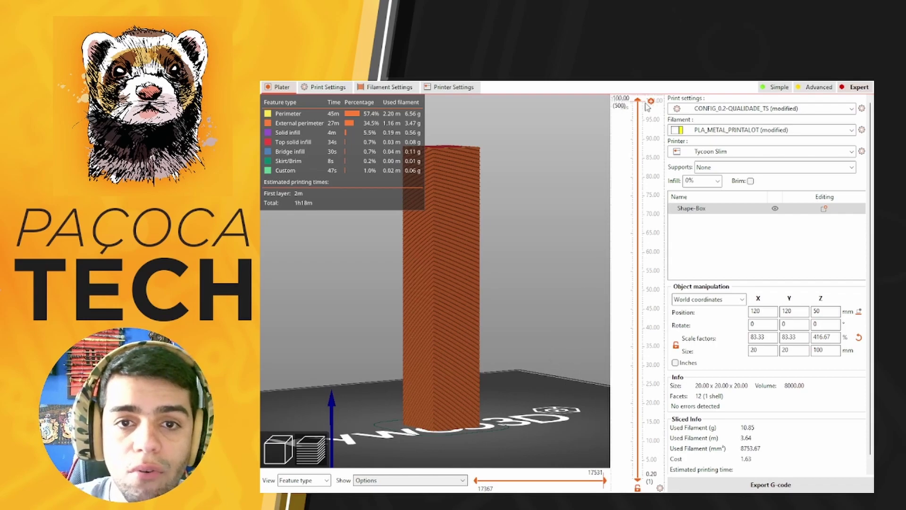
{"action": "mouse_move", "coordinate": [638, 101]}
{"action": "left_mouse_down"}
{"action": "mouse_move", "coordinate": [650, 441]}
{"action": "mouse_move", "coordinate": [642, 408]}
{"action": "left_mouse_up"}
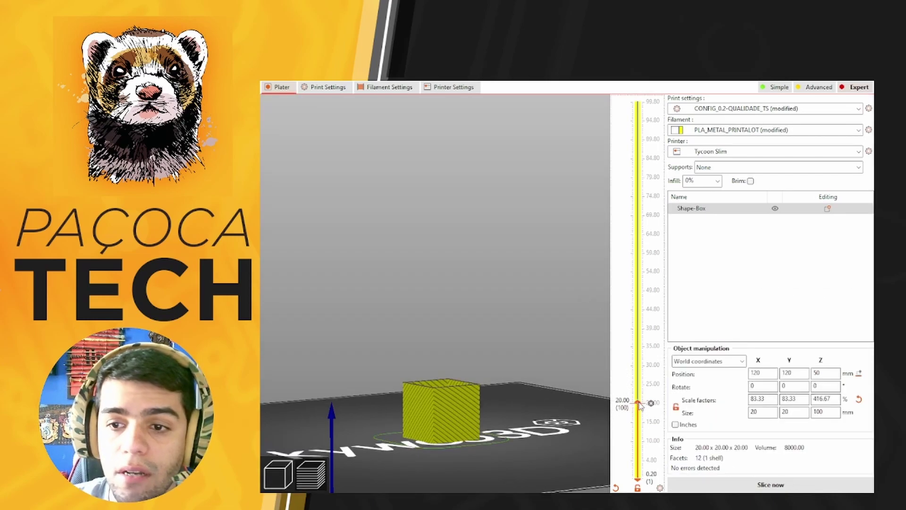
Add temperature-change markers at the 40 mm and 60 mm layers
{"action": "left_click_drag", "start_coordinate": [640, 404], "coordinate": [644, 327]}
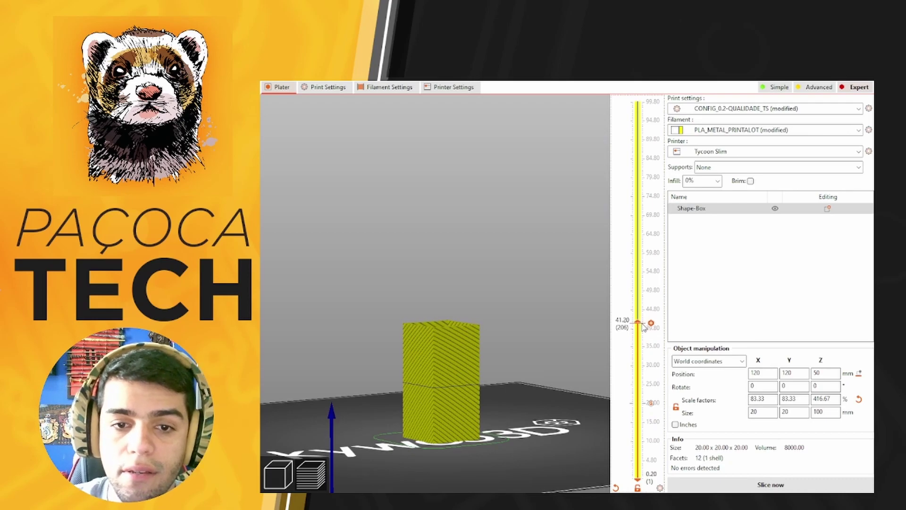
{"action": "scroll", "coordinate": [645, 328], "scroll_direction": "down", "scroll_amount": 1}
{"action": "scroll", "coordinate": [645, 327], "scroll_direction": "down", "scroll_amount": 1}
{"action": "scroll", "coordinate": [644, 327], "scroll_direction": "down", "scroll_amount": 2}
{"action": "scroll", "coordinate": [645, 327], "scroll_direction": "down", "scroll_amount": 2}
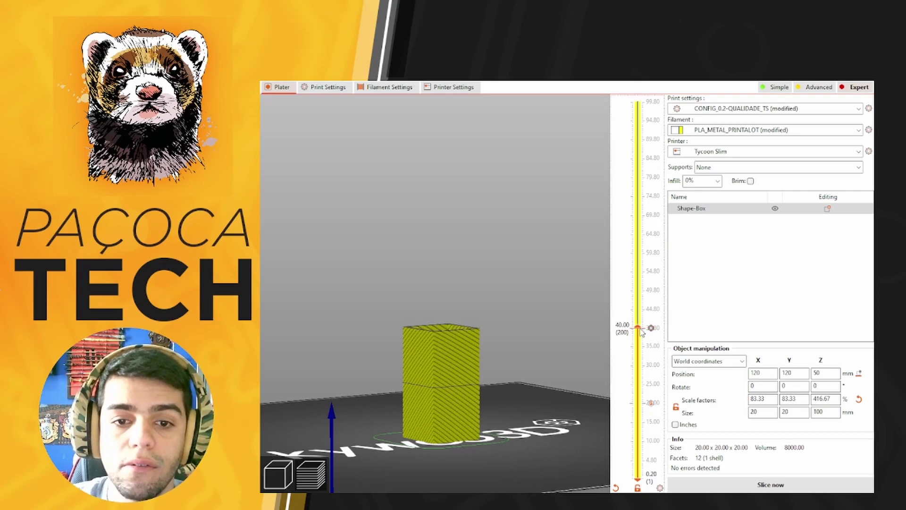
{"action": "left_click_drag", "start_coordinate": [638, 327], "coordinate": [640, 261]}
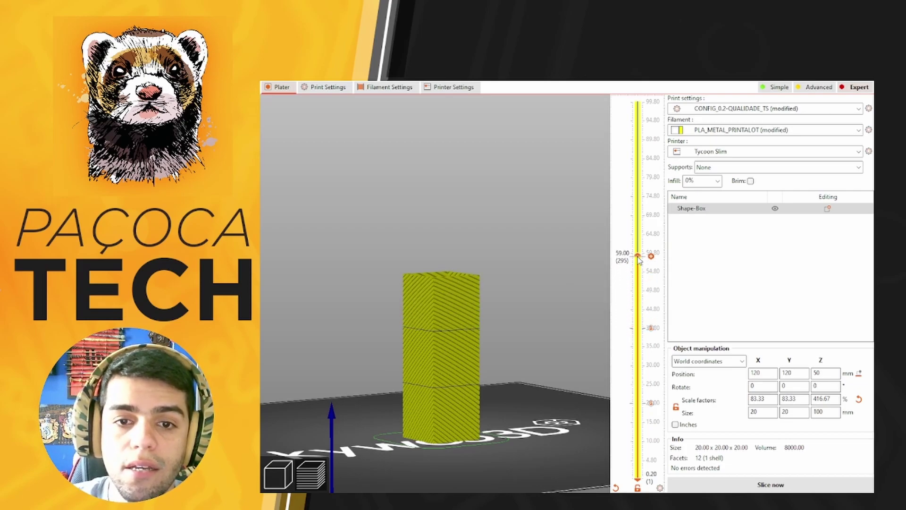
{"action": "scroll", "coordinate": [639, 260], "scroll_direction": "up", "scroll_amount": 2}
{"action": "scroll", "coordinate": [639, 261], "scroll_direction": "up", "scroll_amount": 3}
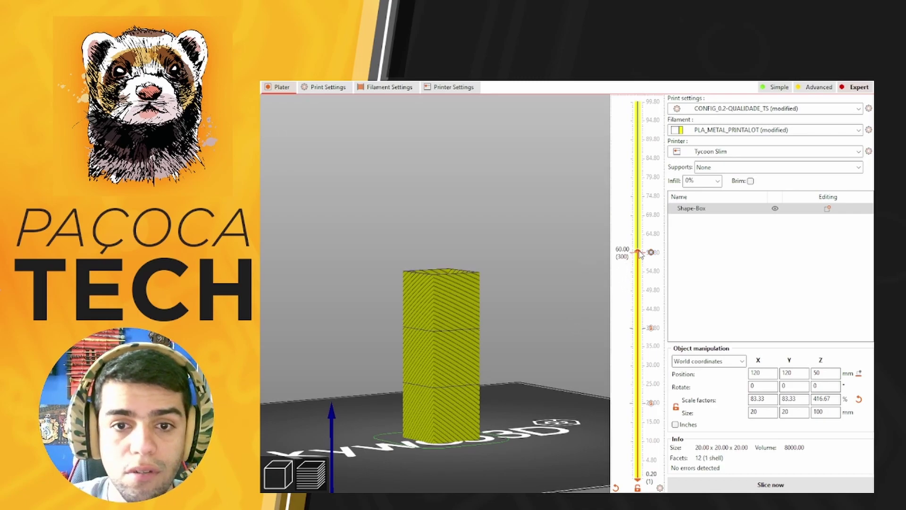
Add a temperature-change marker at 80 mm, then show the full 100 mm tower
{"action": "left_click_drag", "start_coordinate": [639, 253], "coordinate": [643, 207]}
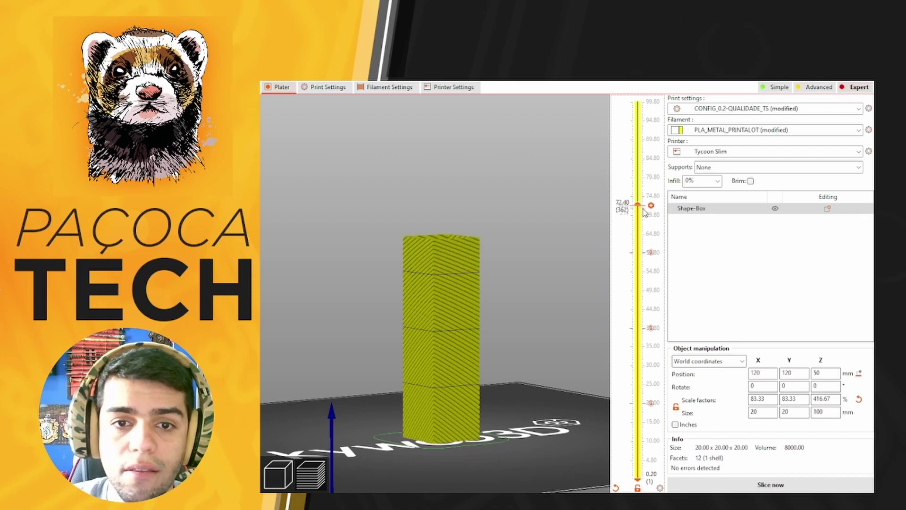
{"action": "scroll", "coordinate": [646, 212], "scroll_direction": "up", "scroll_amount": 5}
{"action": "scroll", "coordinate": [646, 212], "scroll_direction": "up", "scroll_amount": 4}
{"action": "scroll", "coordinate": [647, 212], "scroll_direction": "up", "scroll_amount": 4}
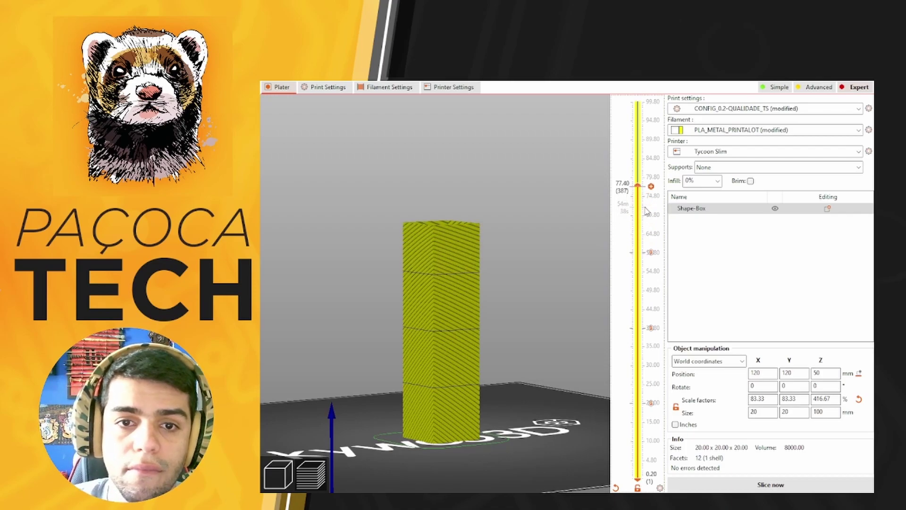
{"action": "scroll", "coordinate": [647, 212], "scroll_direction": "up", "scroll_amount": 4}
{"action": "scroll", "coordinate": [646, 212], "scroll_direction": "up", "scroll_amount": 4}
{"action": "scroll", "coordinate": [647, 211], "scroll_direction": "up", "scroll_amount": 2}
{"action": "scroll", "coordinate": [646, 212], "scroll_direction": "up", "scroll_amount": 4}
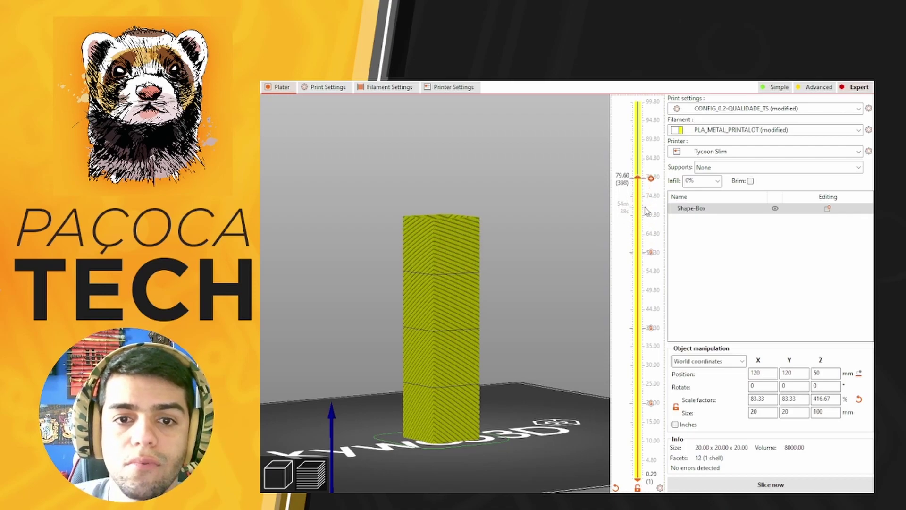
{"action": "scroll", "coordinate": [647, 212], "scroll_direction": "up", "scroll_amount": 2}
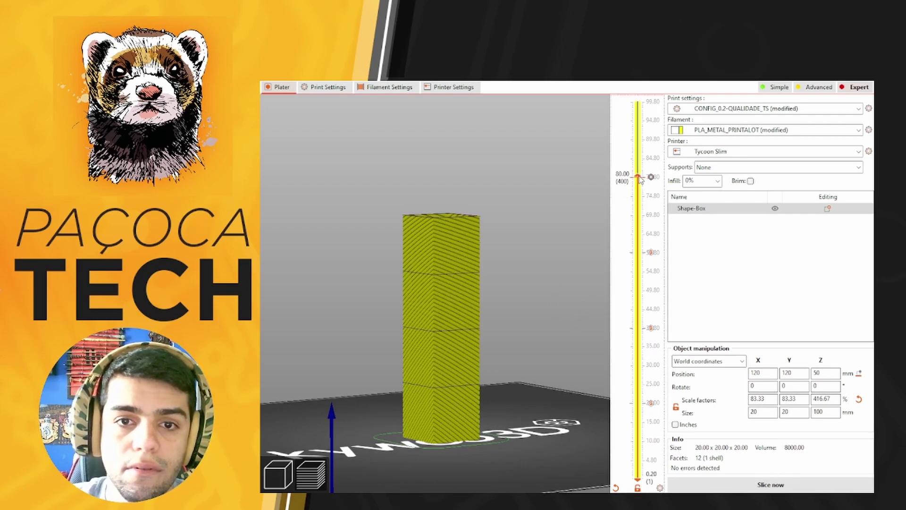
{"action": "left_click_drag", "start_coordinate": [640, 179], "coordinate": [638, 101]}
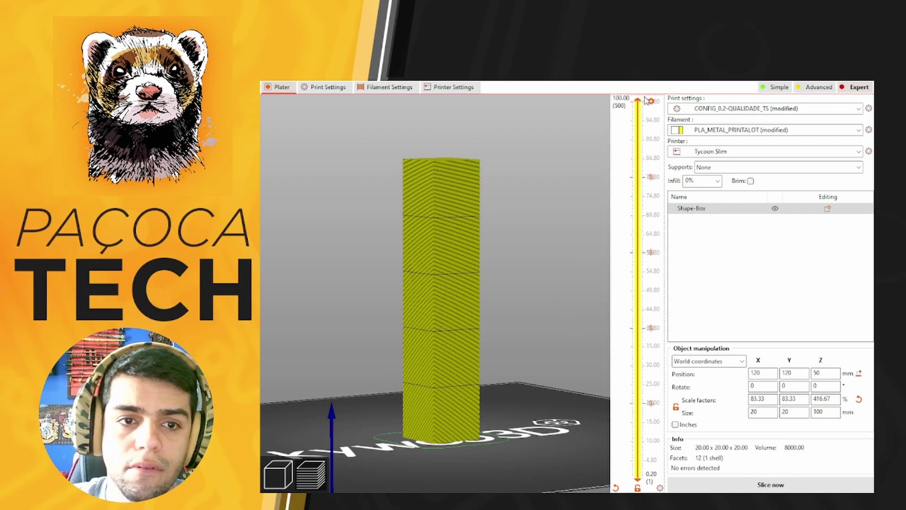
{"action": "scroll", "coordinate": [533, 298], "scroll_direction": "down", "scroll_amount": 3}
{"action": "mouse_move", "coordinate": [515, 312]}
{"action": "left_mouse_down"}
{"action": "mouse_move", "coordinate": [534, 362]}
{"action": "mouse_move", "coordinate": [502, 378]}
{"action": "left_mouse_up"}
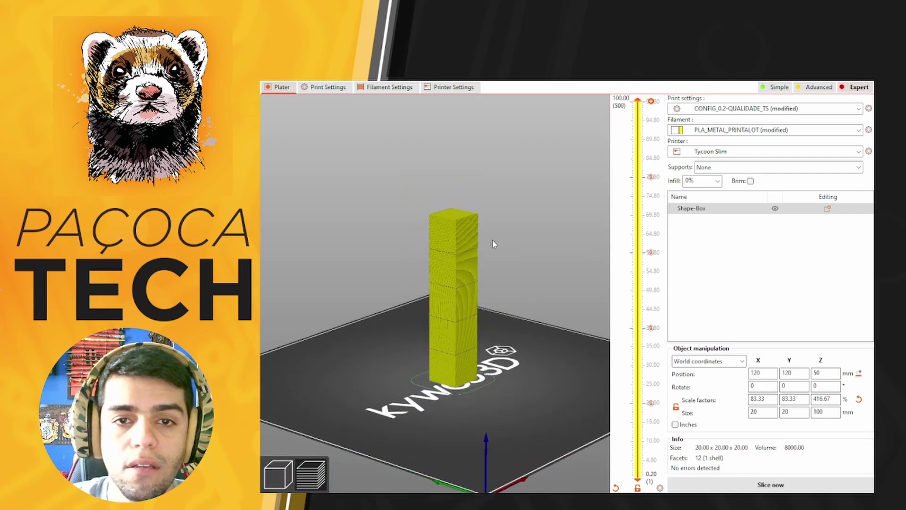
{"action": "left_click_drag", "start_coordinate": [638, 102], "coordinate": [651, 177]}
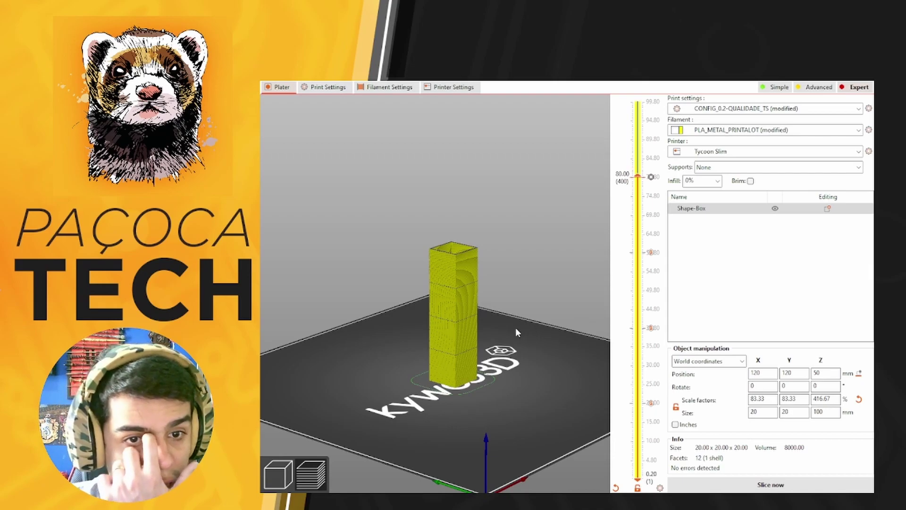
{"action": "mouse_move", "coordinate": [651, 176]}
{"action": "left_mouse_down"}
{"action": "mouse_move", "coordinate": [647, 91]}
{"action": "mouse_move", "coordinate": [651, 434]}
{"action": "mouse_move", "coordinate": [651, 99]}
{"action": "left_mouse_up"}
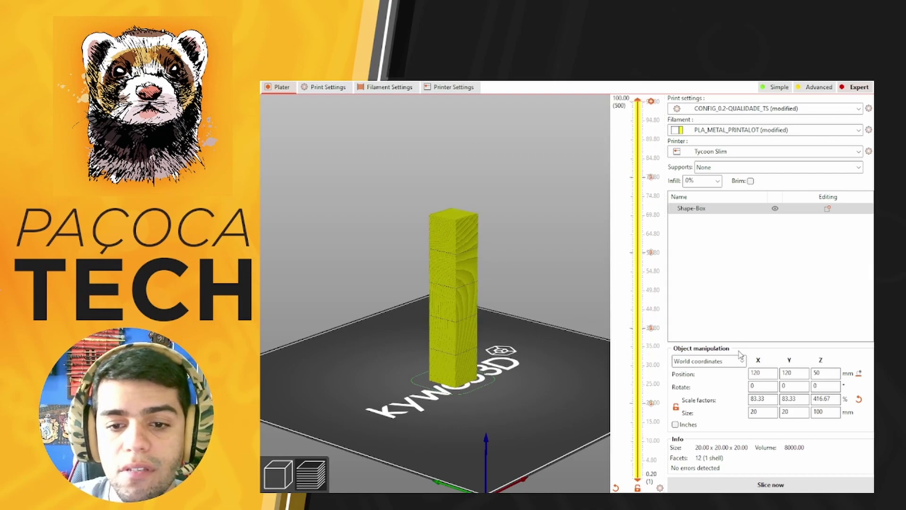
Re-slice the marked tower and preview its bottom layers
{"action": "left_click", "coordinate": [771, 485]}
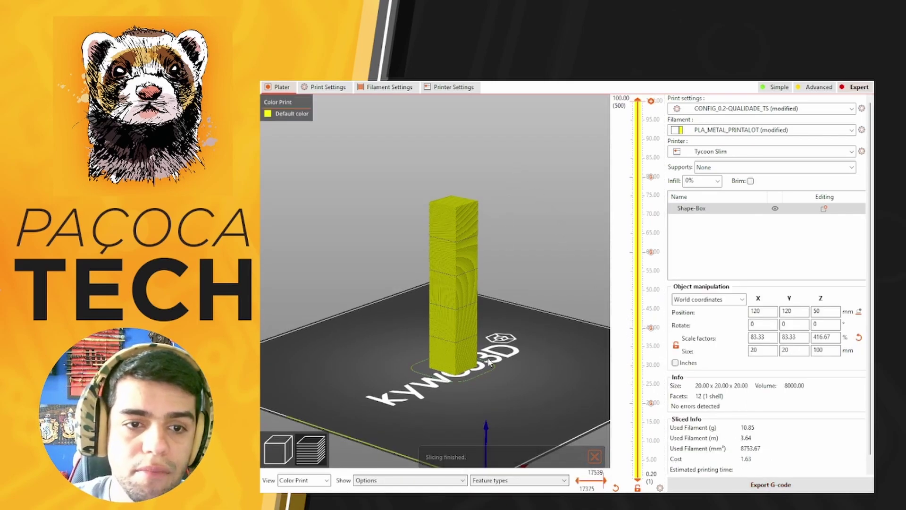
{"action": "mouse_move", "coordinate": [651, 100]}
{"action": "left_mouse_down"}
{"action": "mouse_move", "coordinate": [651, 311]}
{"action": "mouse_move", "coordinate": [625, 446]}
{"action": "mouse_move", "coordinate": [646, 404]}
{"action": "mouse_move", "coordinate": [639, 100]}
{"action": "left_mouse_up"}
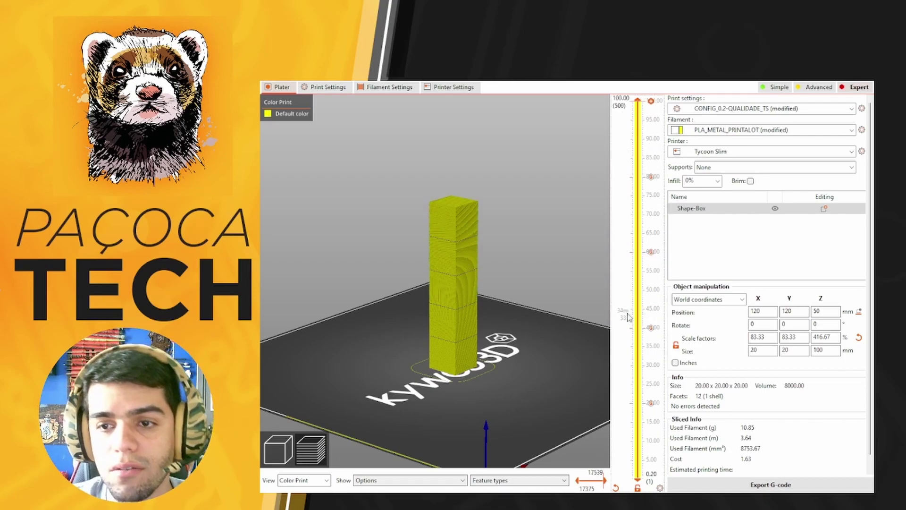